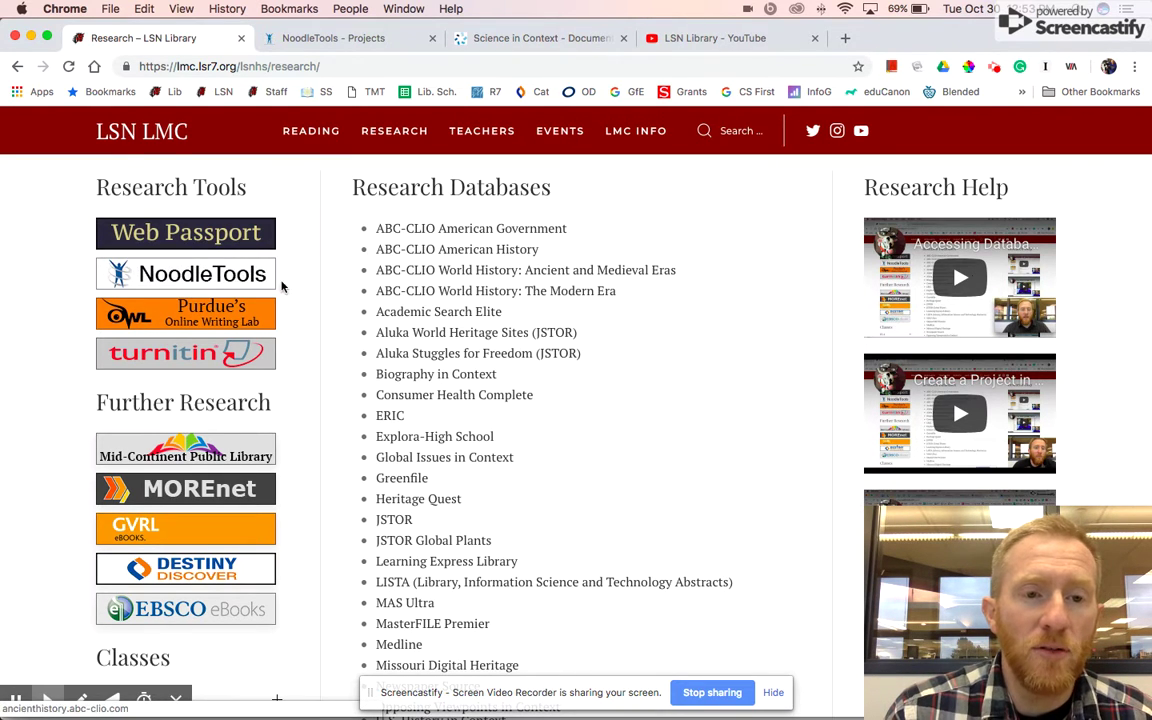
Step: Open the Test 1 17-18 project's dashboard from the NoodleTools projects list
click(364, 44)
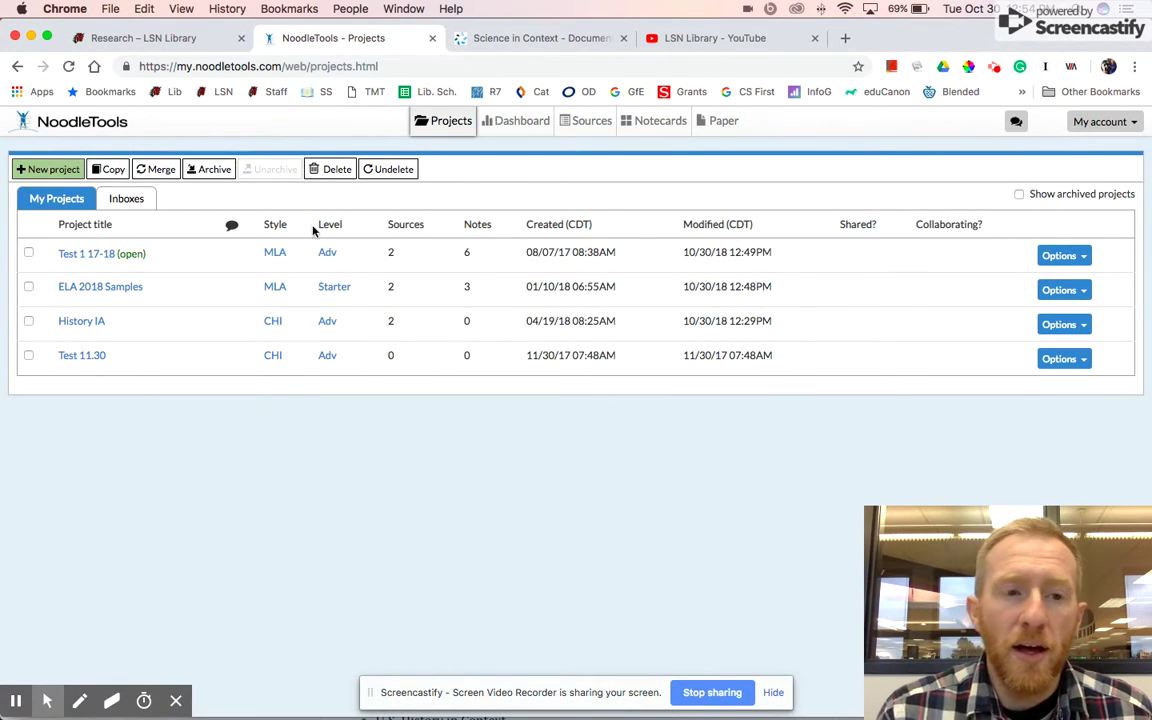
click(80, 252)
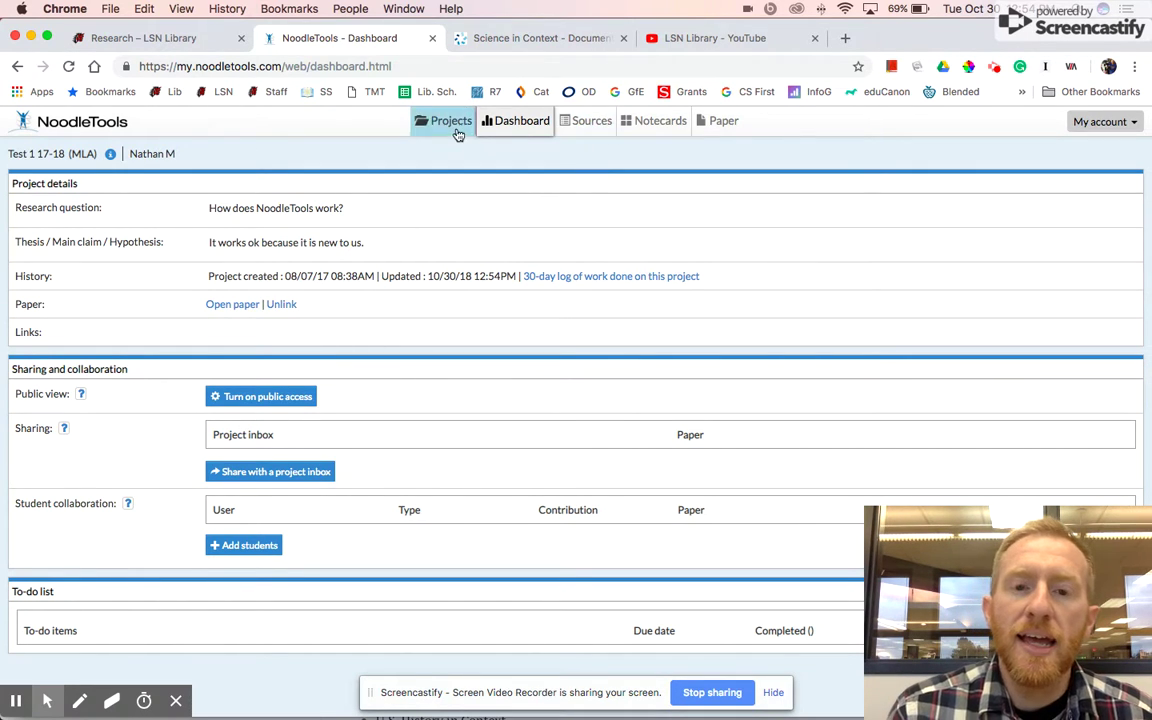
Step: Show the project's Sources list with its Andy Warhol citations and start a new citation
click(587, 122)
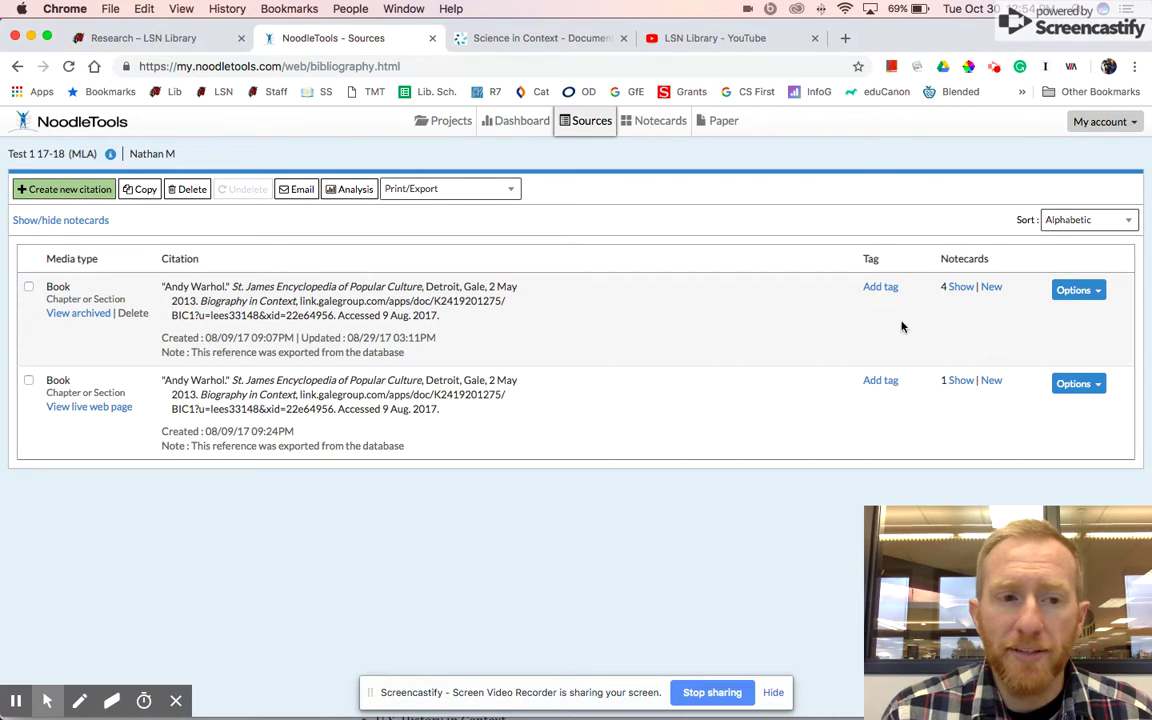
click(1099, 292)
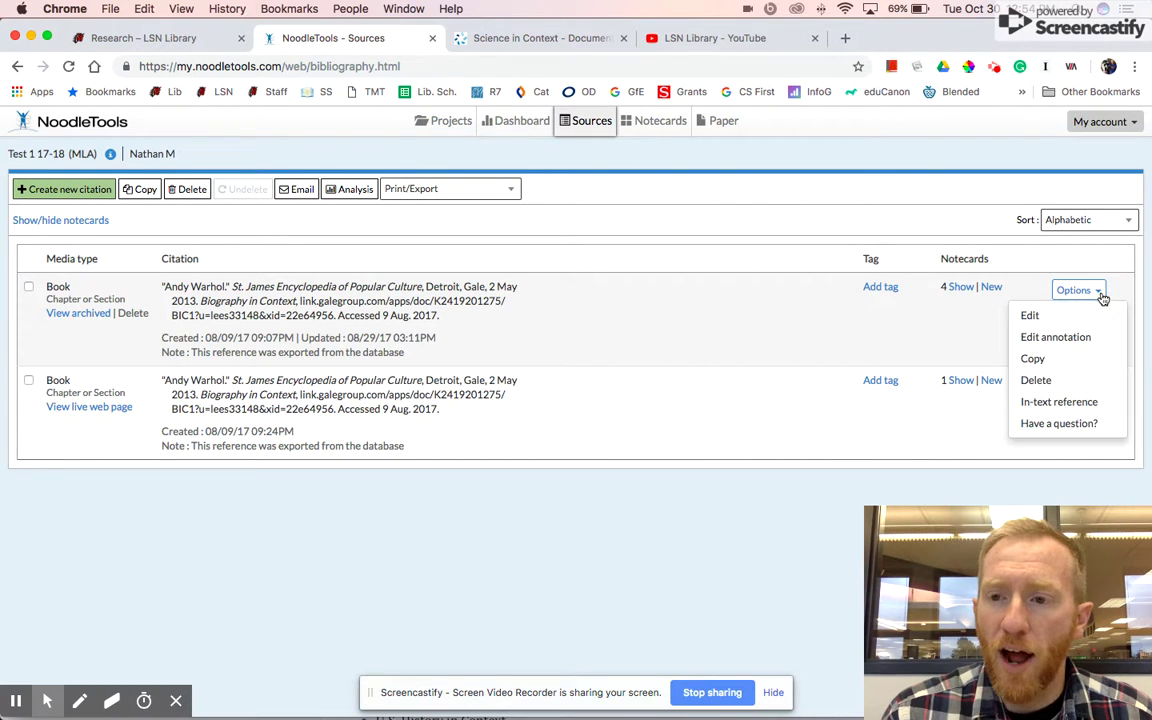
click(47, 196)
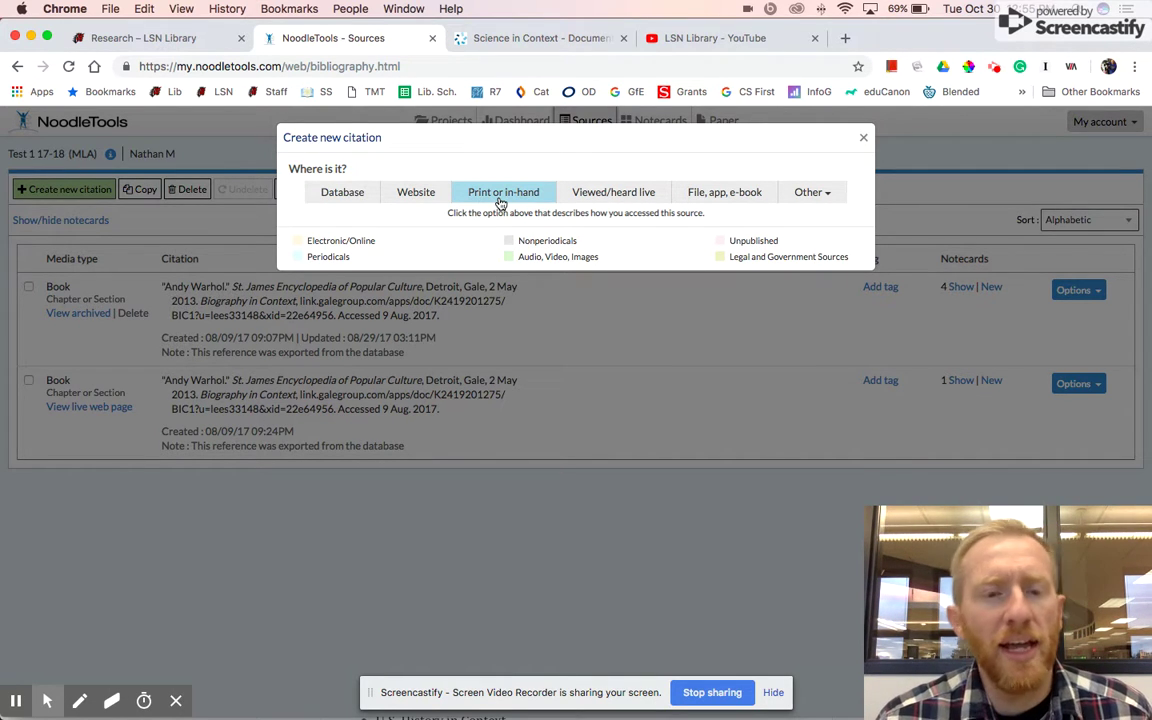
Step: Choose Database, then Original Content in Database, for the new citation's source type
click(358, 201)
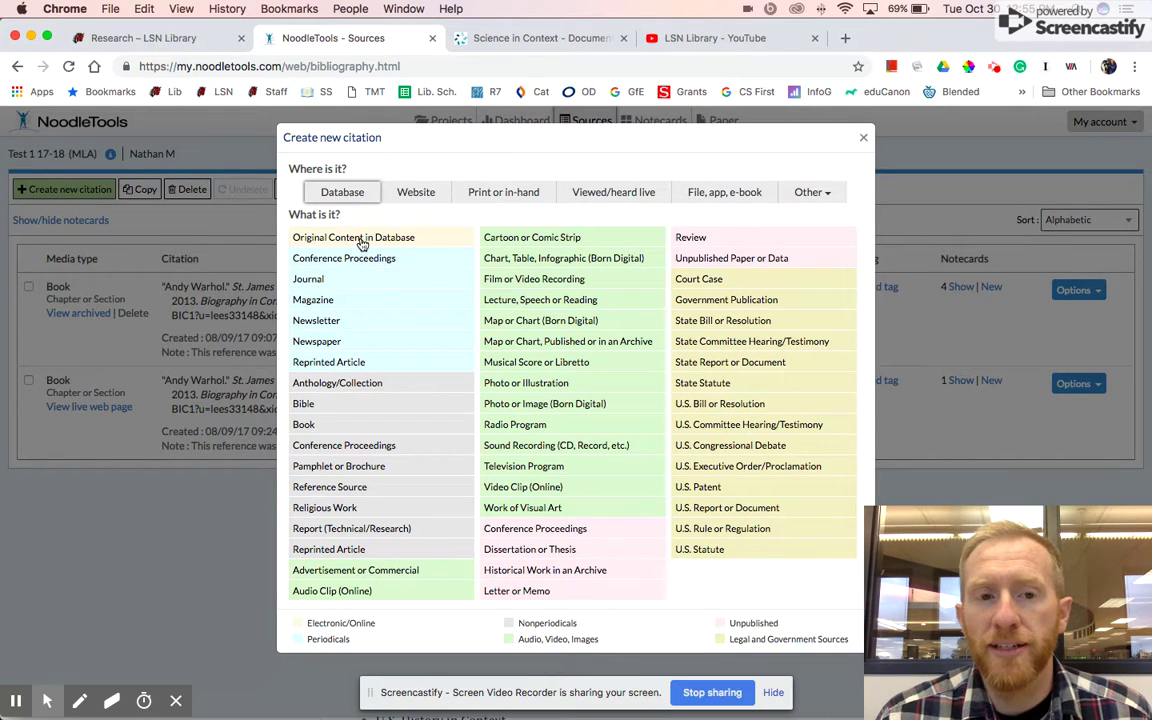
click(362, 241)
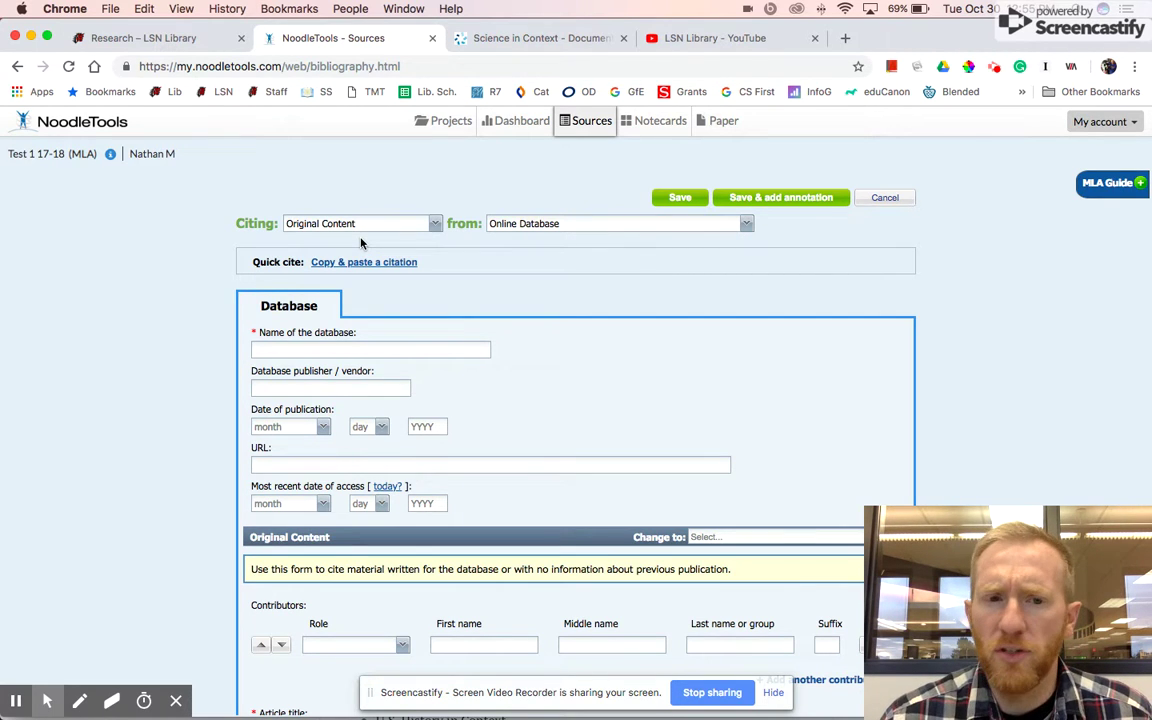
scroll(208, 337, down, 2)
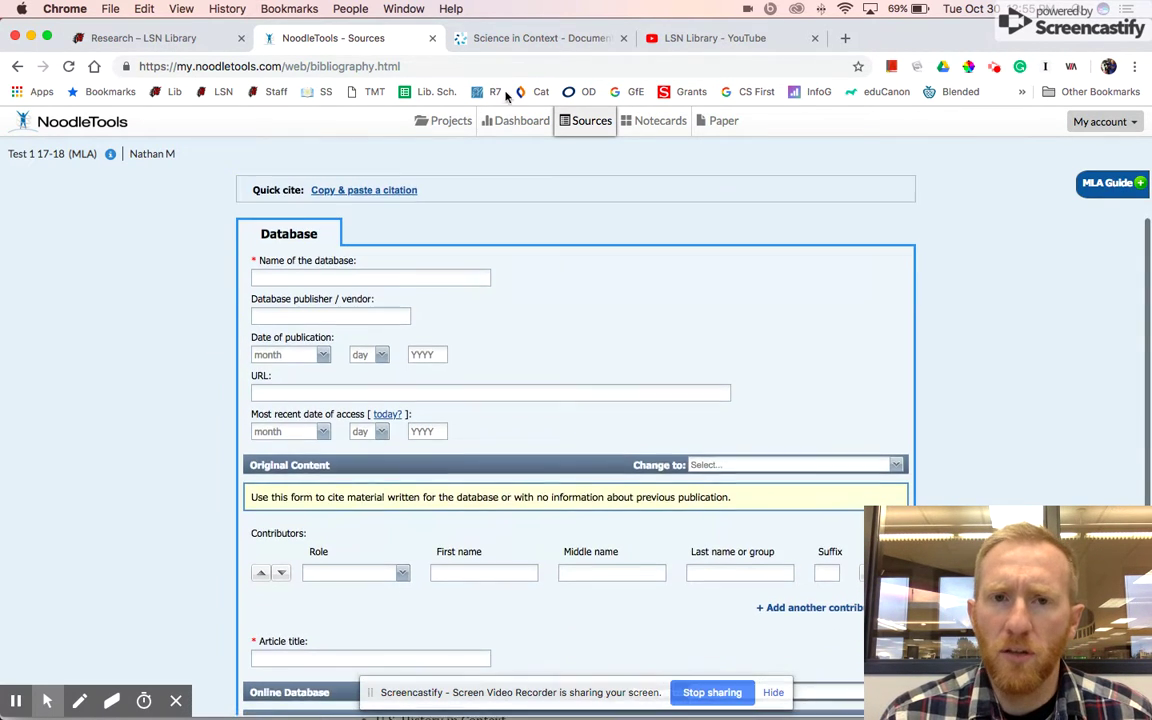
click(507, 40)
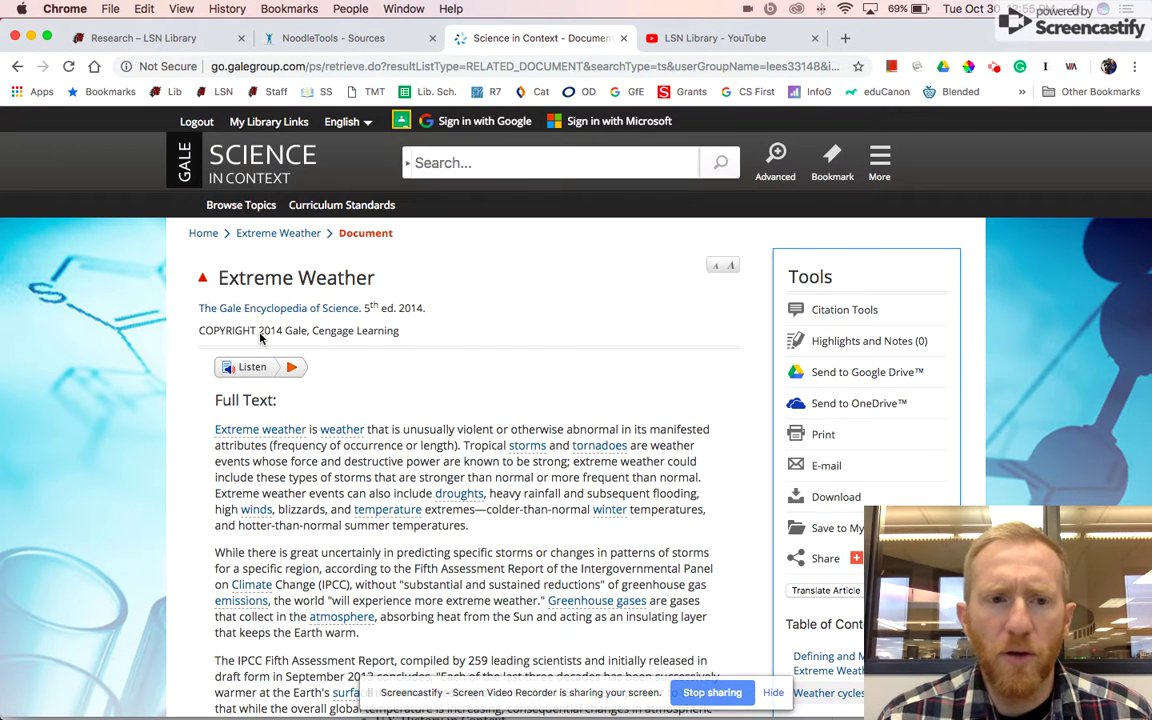
click(357, 40)
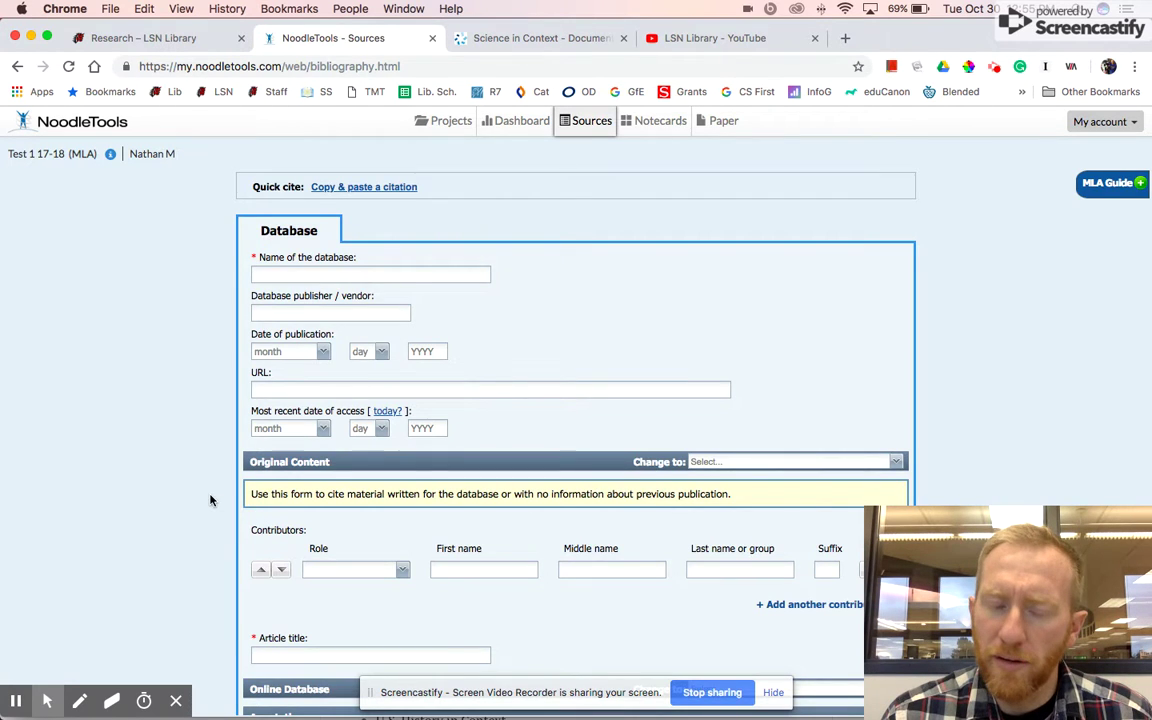
scroll(210, 500, down, 3)
scroll(192, 437, up, 5)
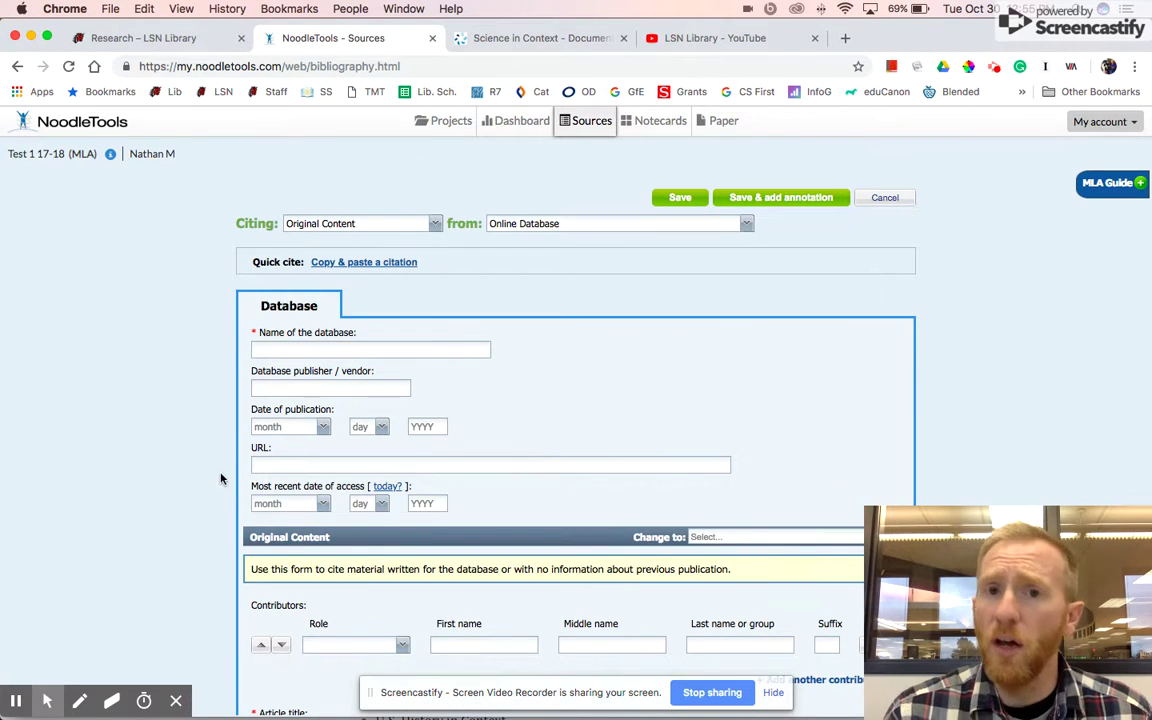
scroll(243, 412, down, 3)
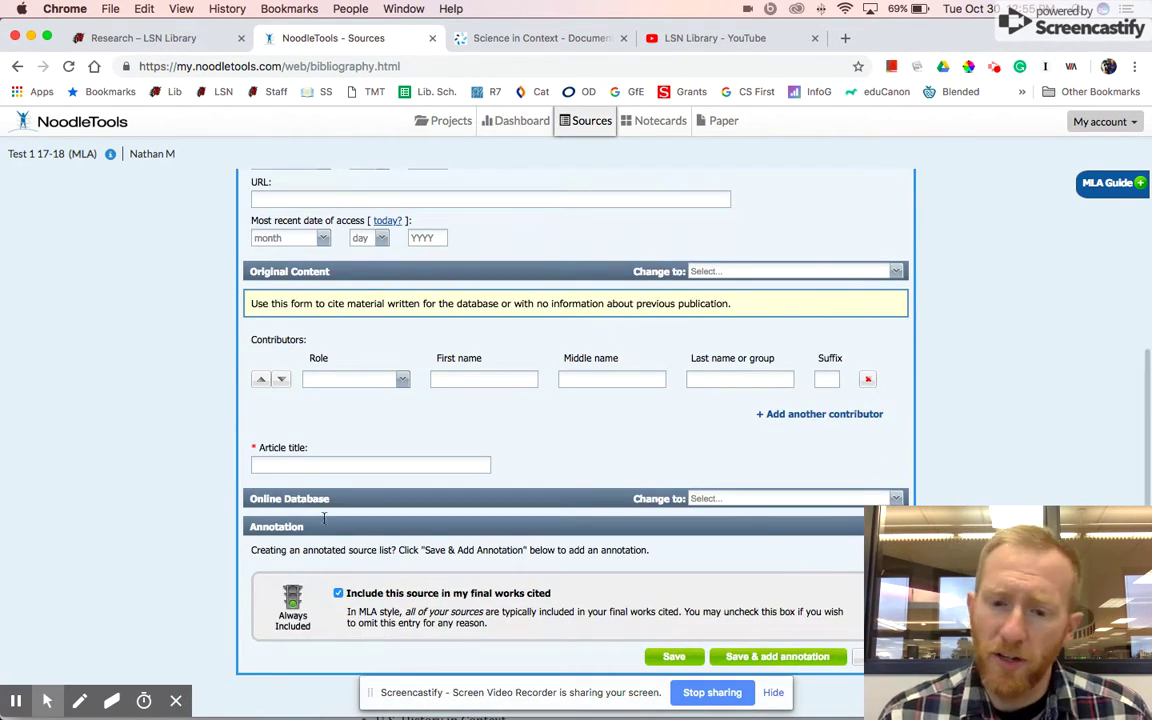
scroll(224, 484, up, 3)
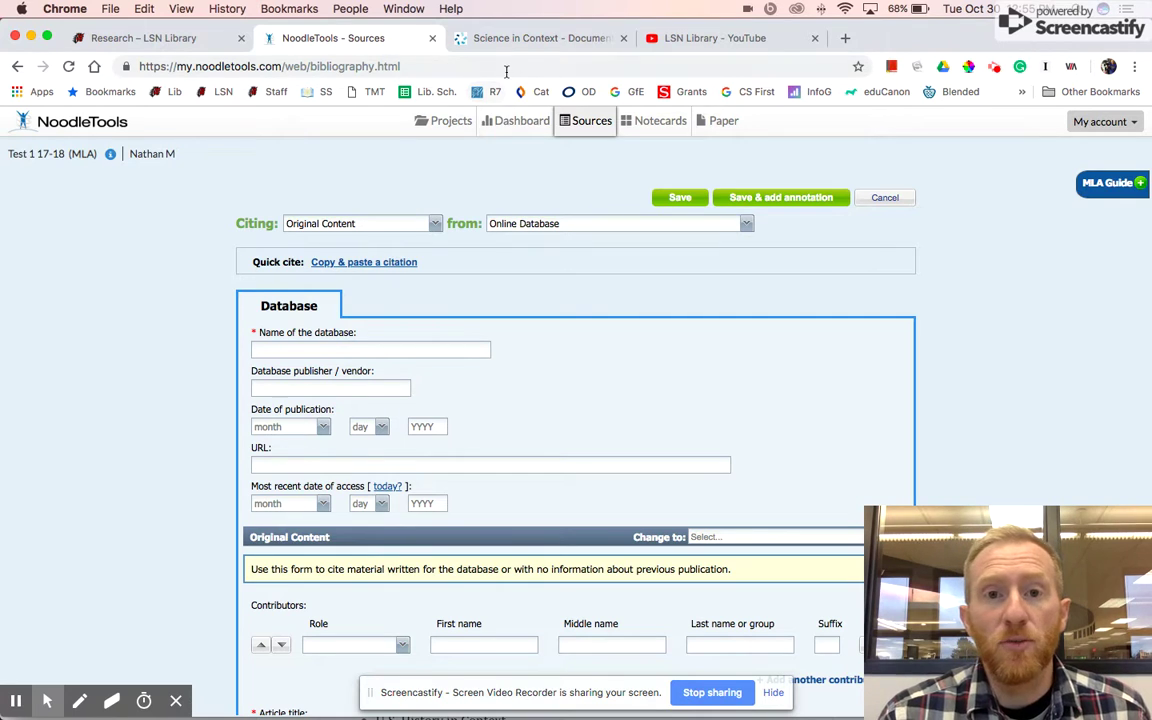
Step: Highlight the full Source Citation text of the Extreme Weather article, then return to NoodleTools
click(522, 38)
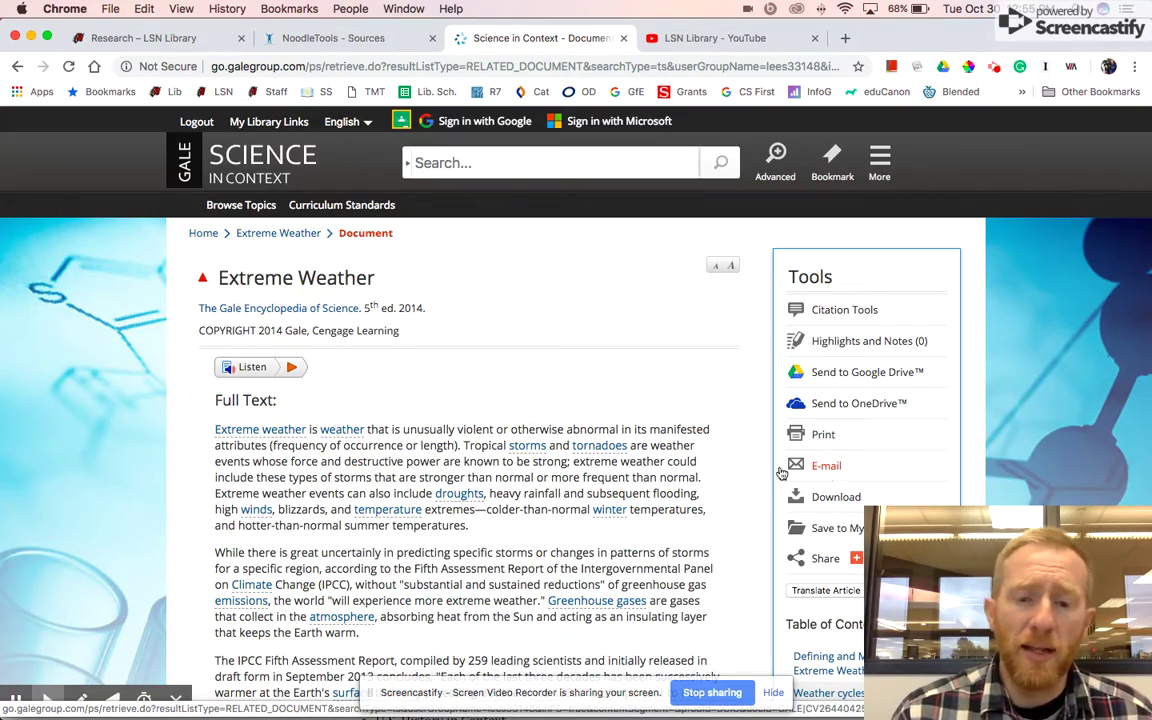
scroll(600, 465, down, 10)
scroll(565, 465, down, 15)
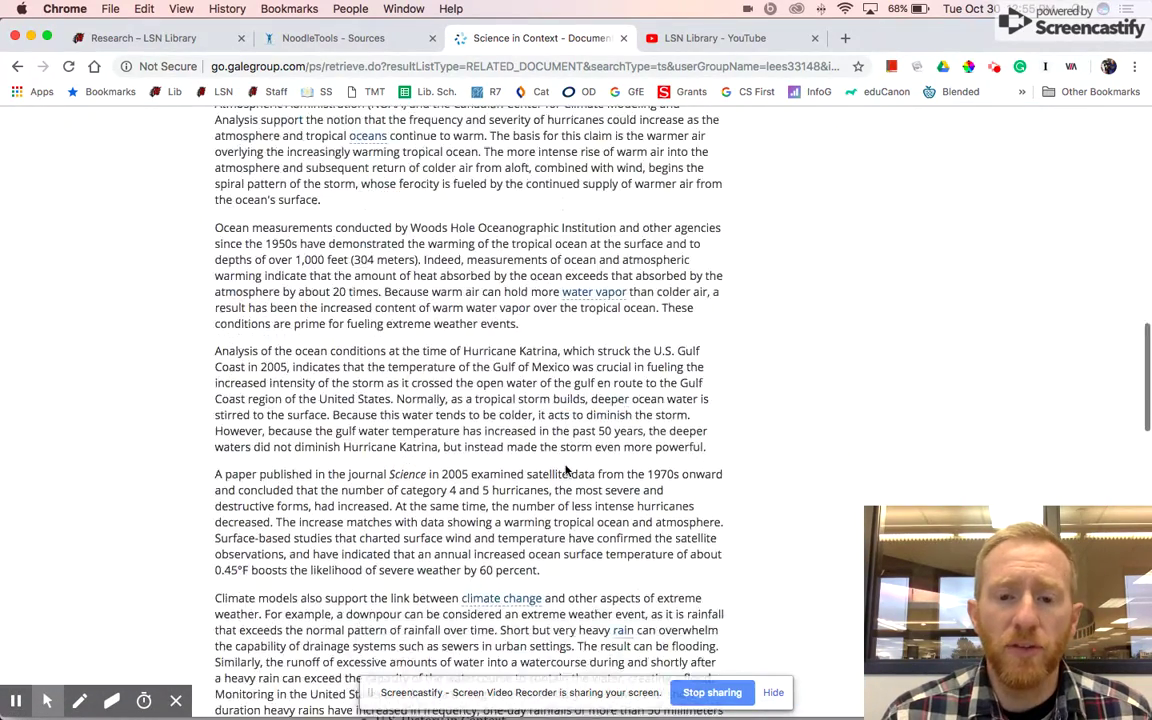
scroll(567, 465, down, 2)
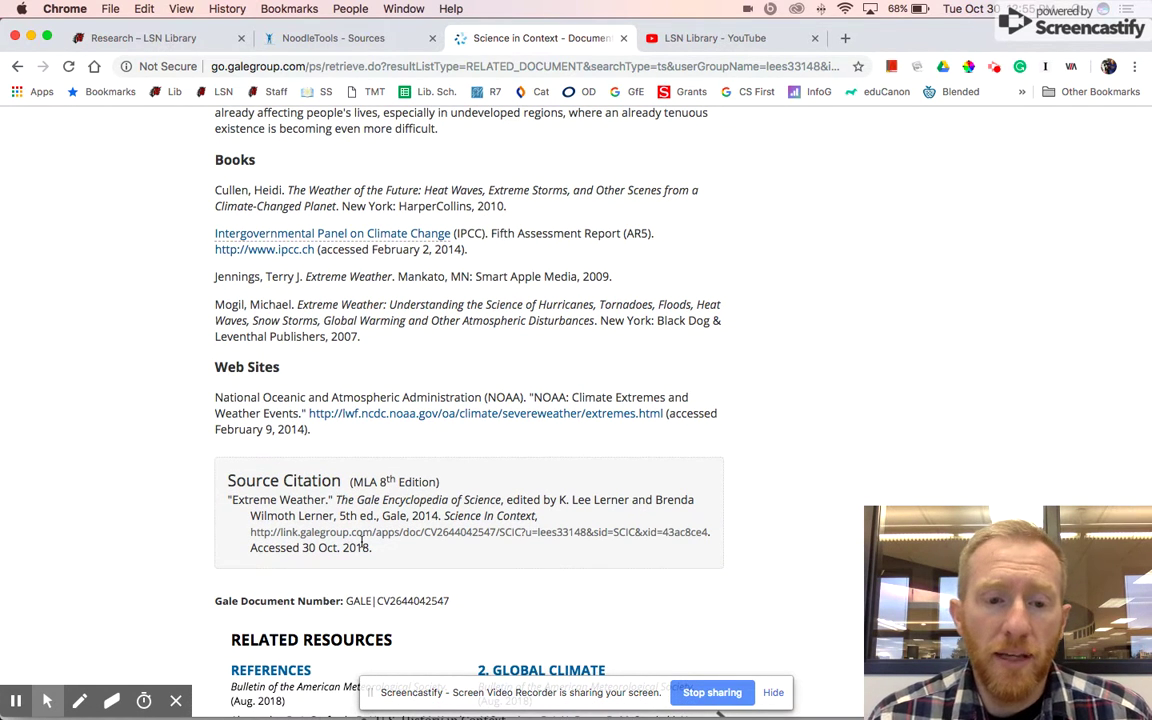
drag(382, 555, 229, 502)
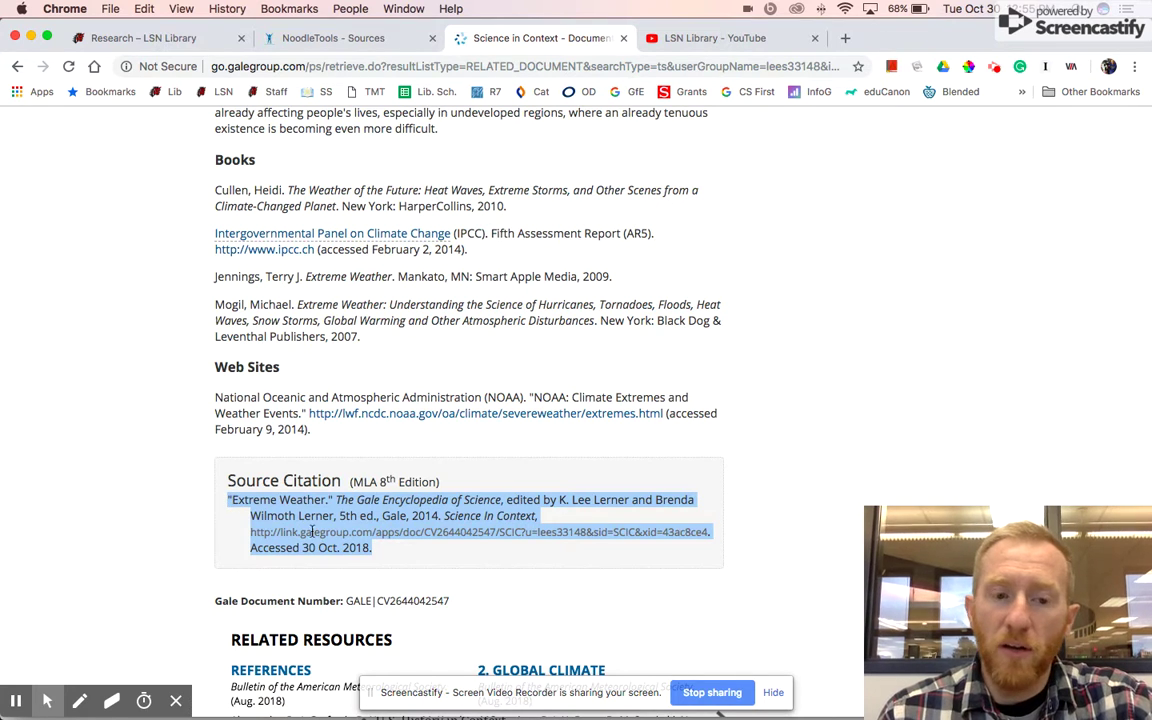
click(346, 44)
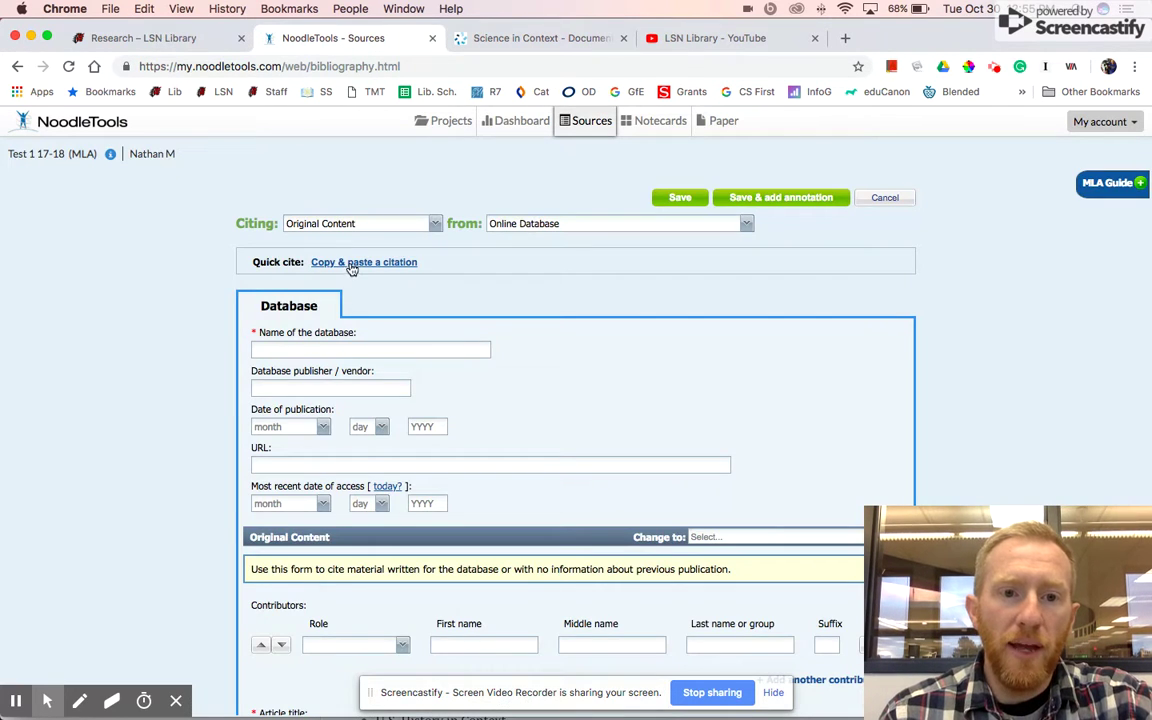
Step: Paste the Extreme Weather citation into a new manually-edited citation field
click(352, 264)
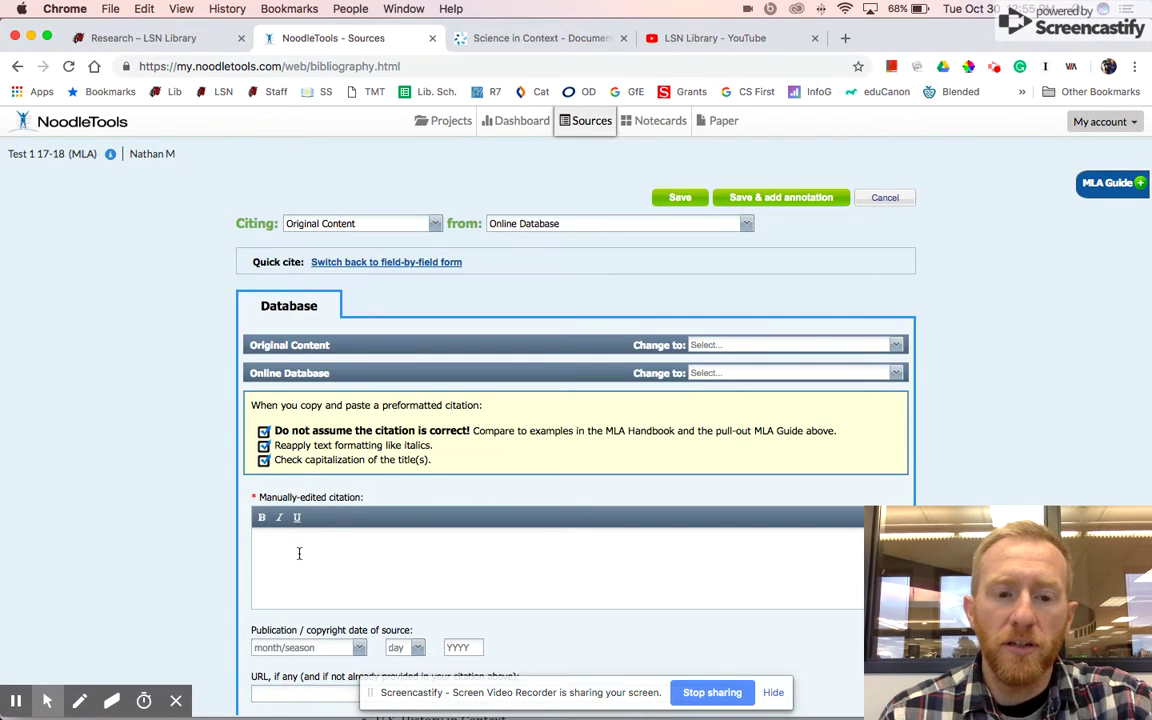
click(298, 548)
key(super+v)
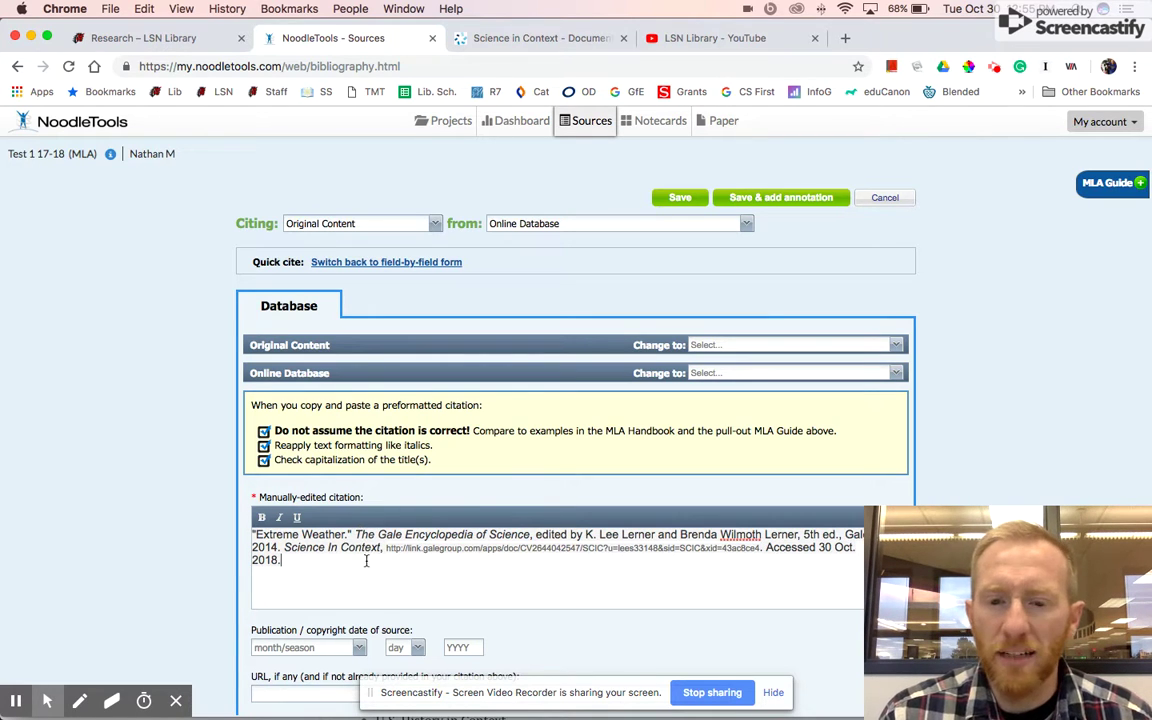
drag(387, 551, 739, 557)
click(600, 566)
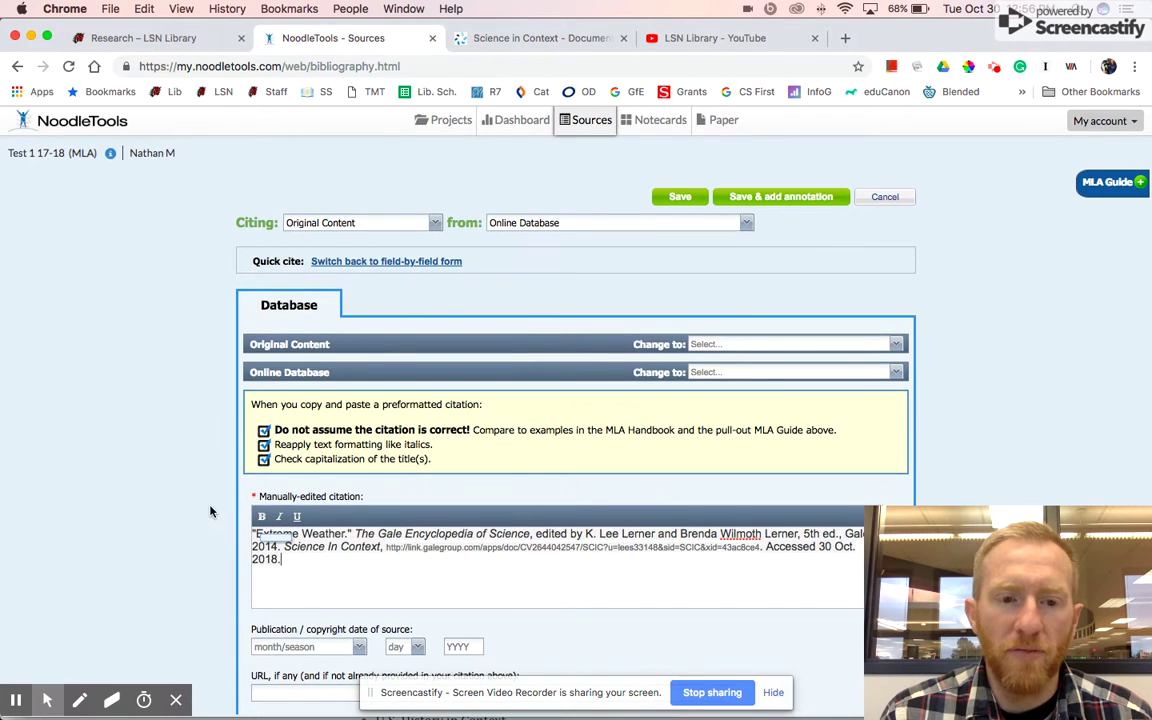
Step: Check the URL field below the pasted citation, then return to the Extreme Weather article
scroll(210, 512, down, 1)
scroll(210, 512, down, 3)
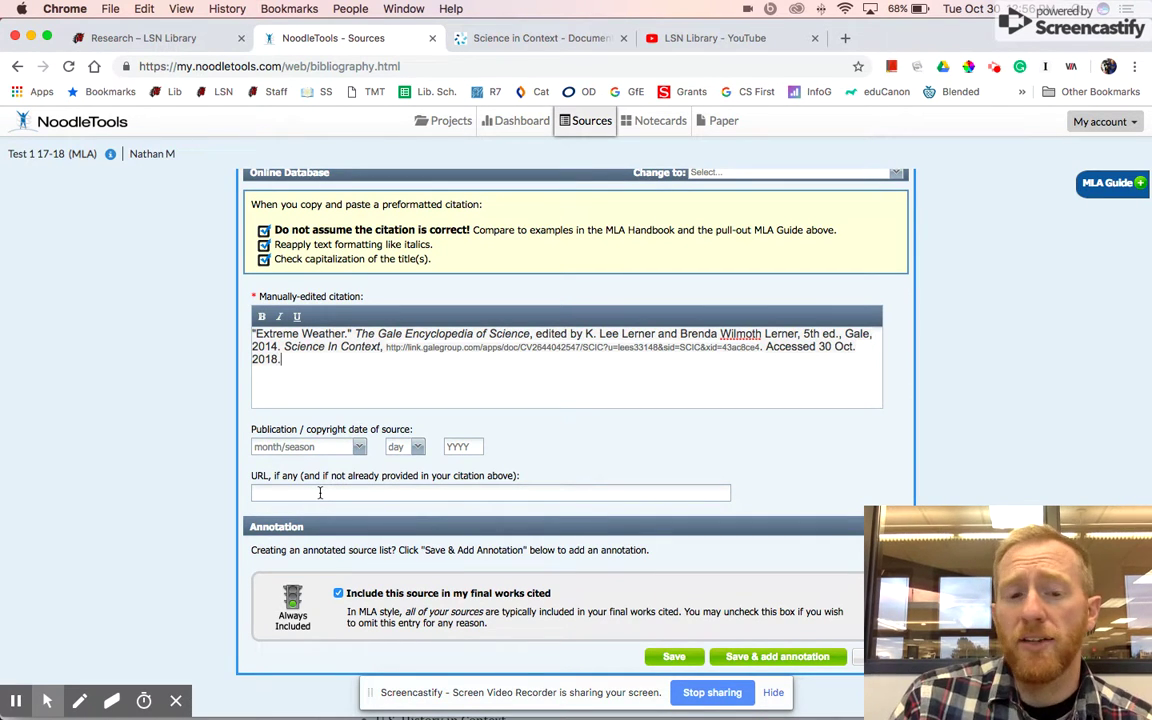
click(320, 493)
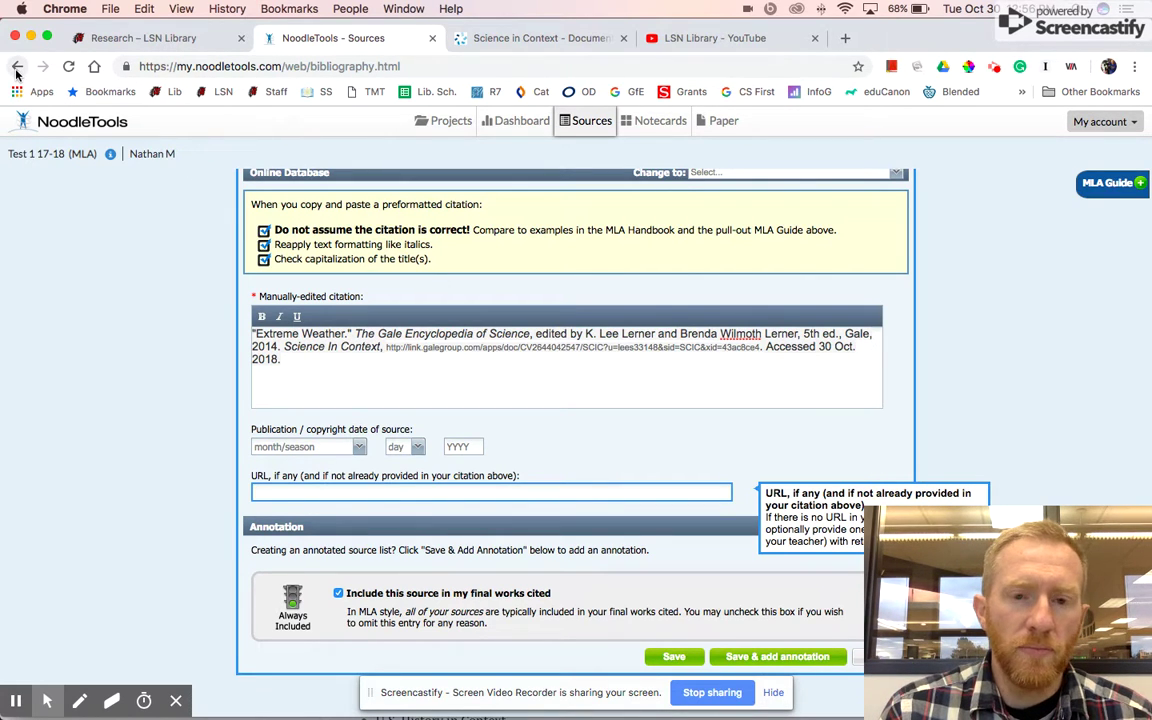
click(545, 42)
Step: Export the Extreme Weather citation to NoodleTools via the article's Citation Tools
scroll(520, 166, up, 15)
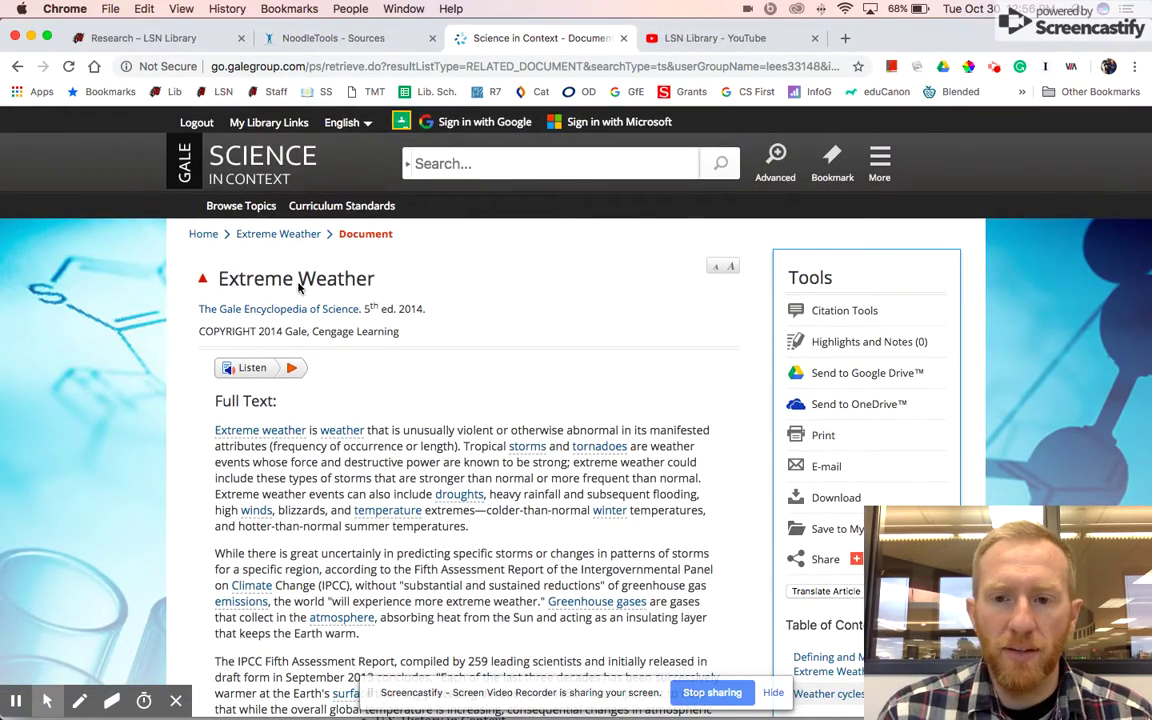
click(850, 311)
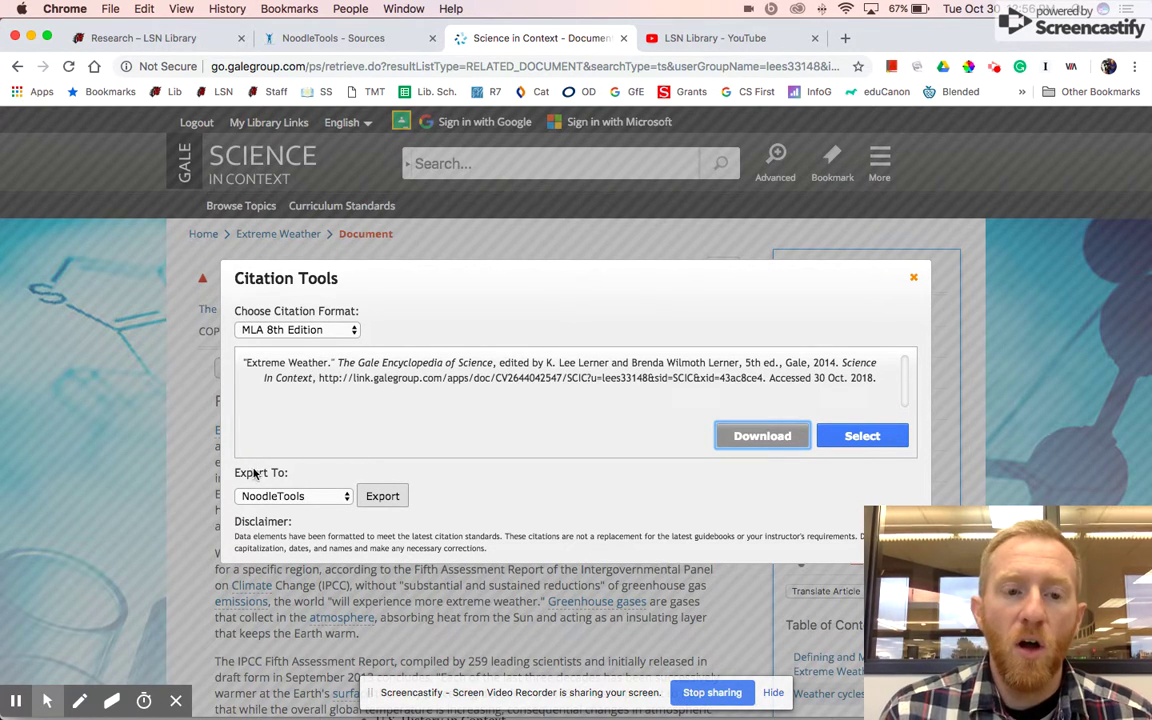
click(314, 497)
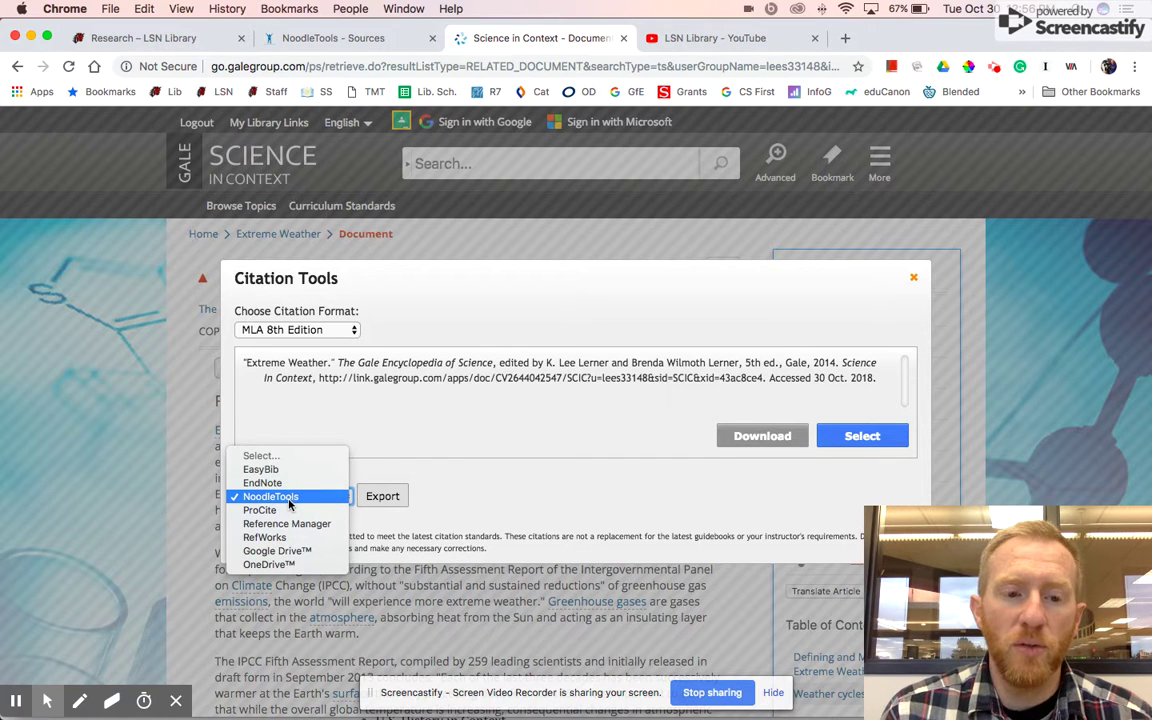
click(290, 497)
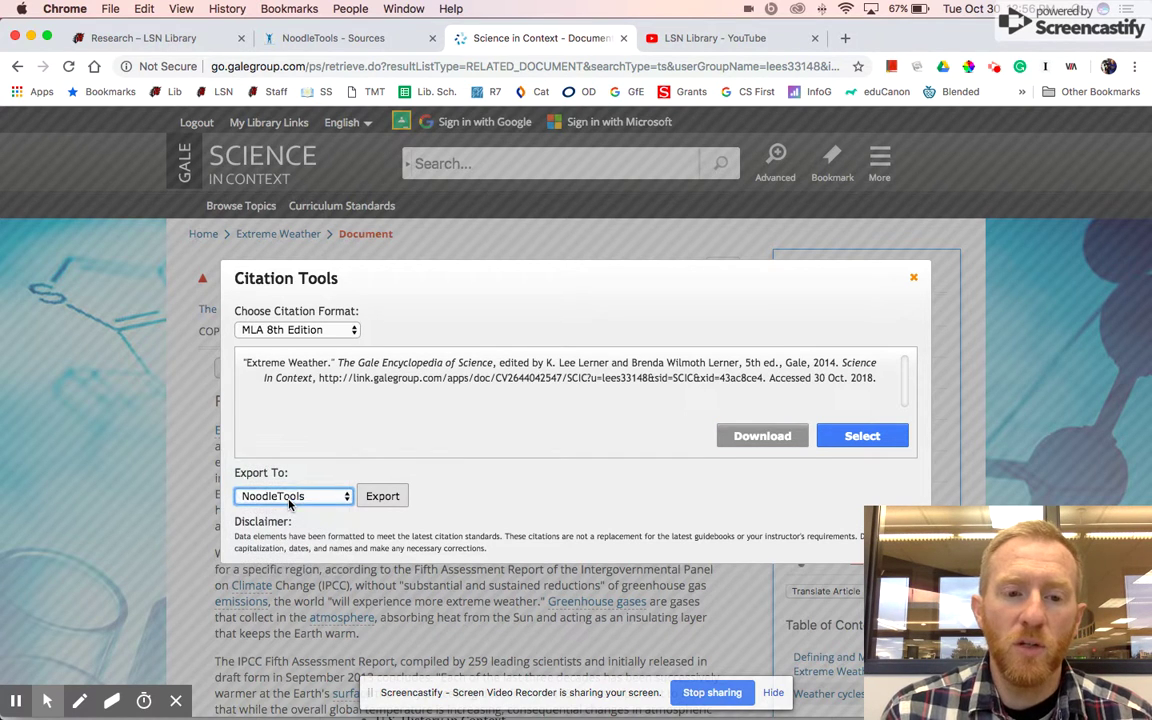
click(383, 497)
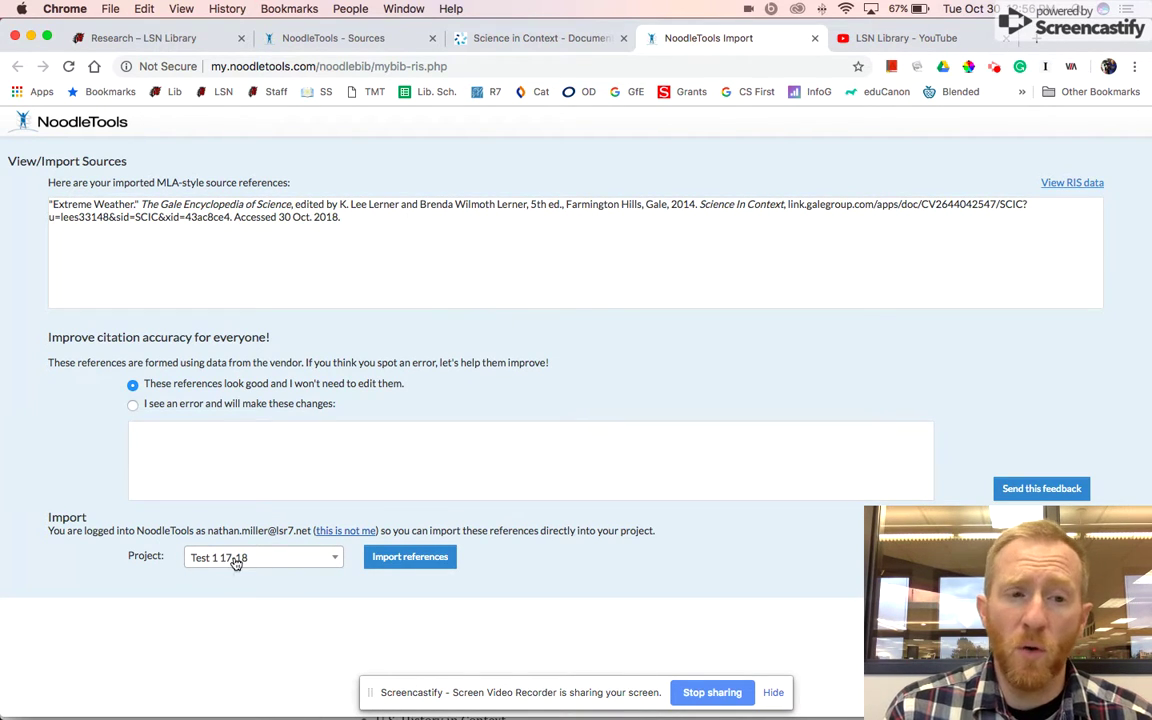
Step: Import the Extreme Weather reference into project Test 1 17-18
click(266, 561)
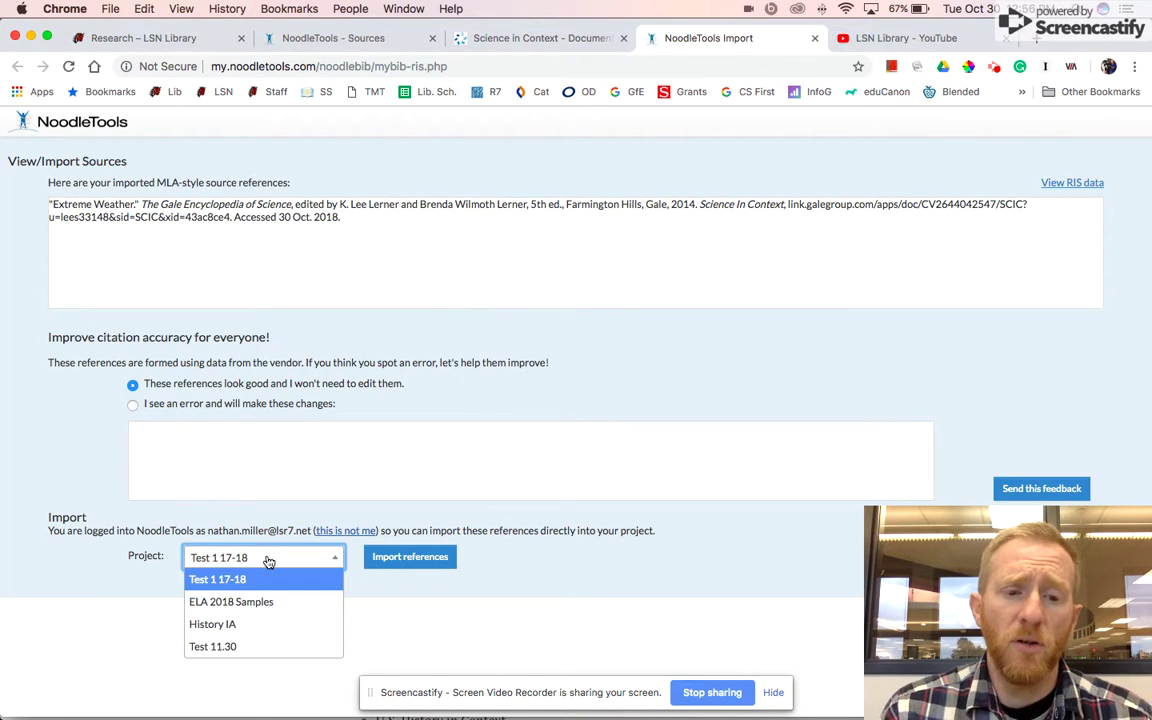
click(226, 588)
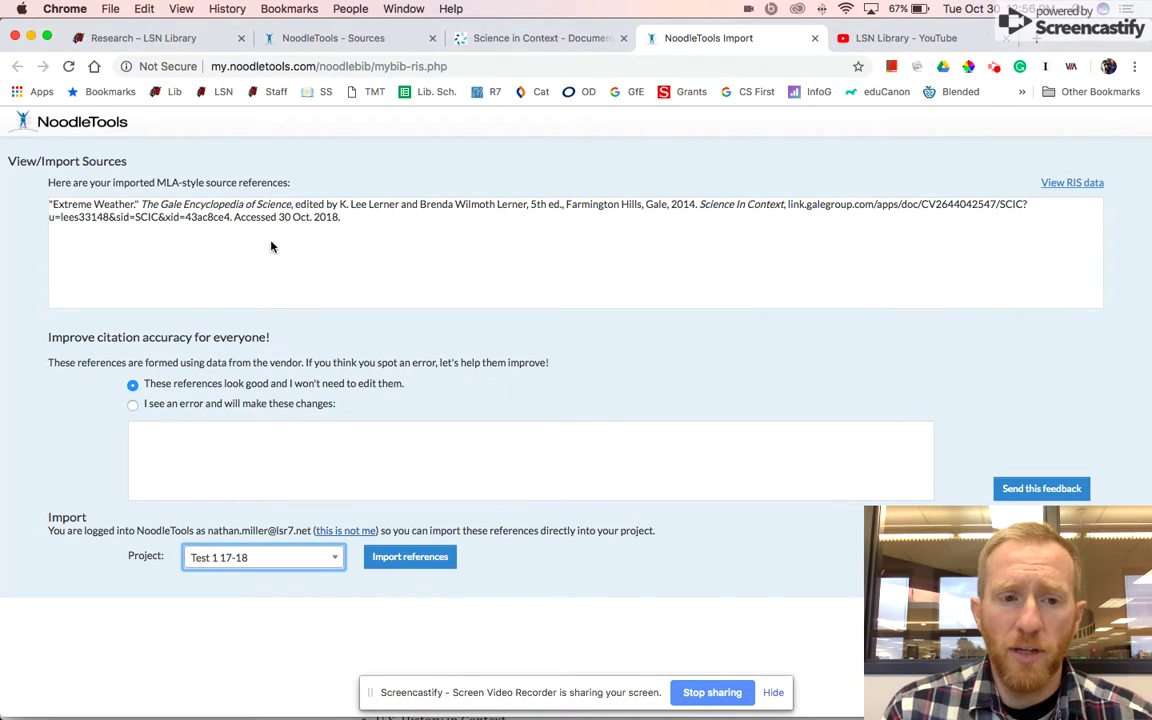
click(410, 562)
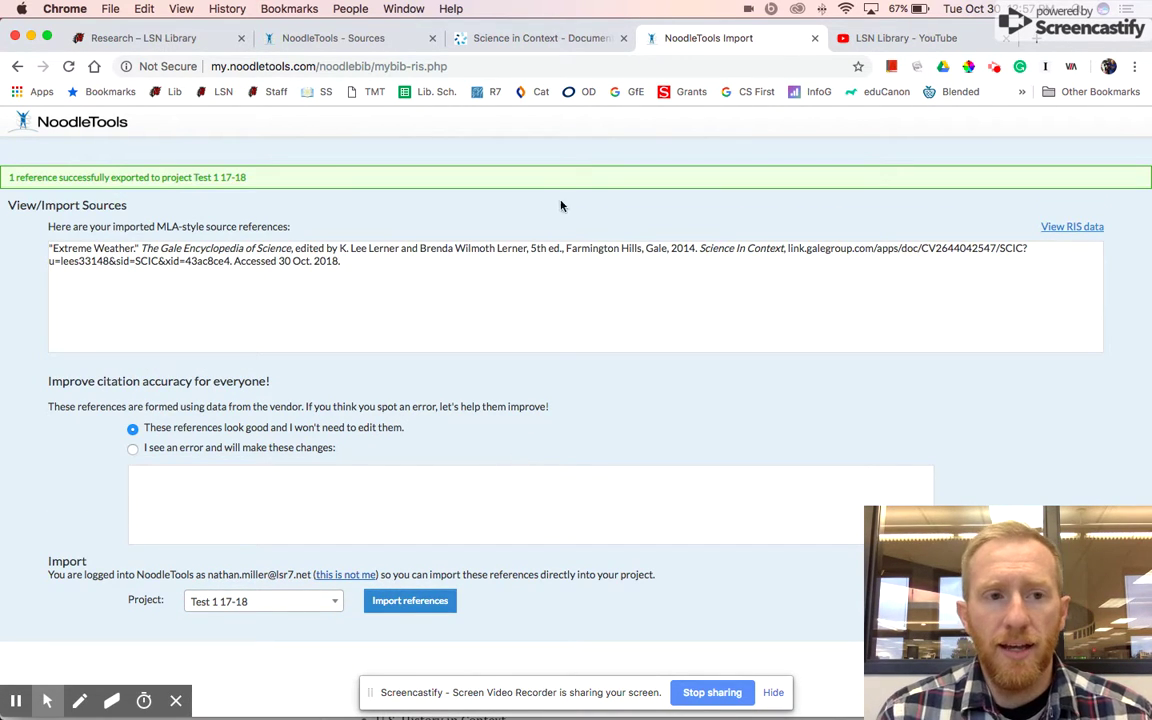
Step: Reload the project's Sources list so the Extreme Weather citation appears
click(378, 40)
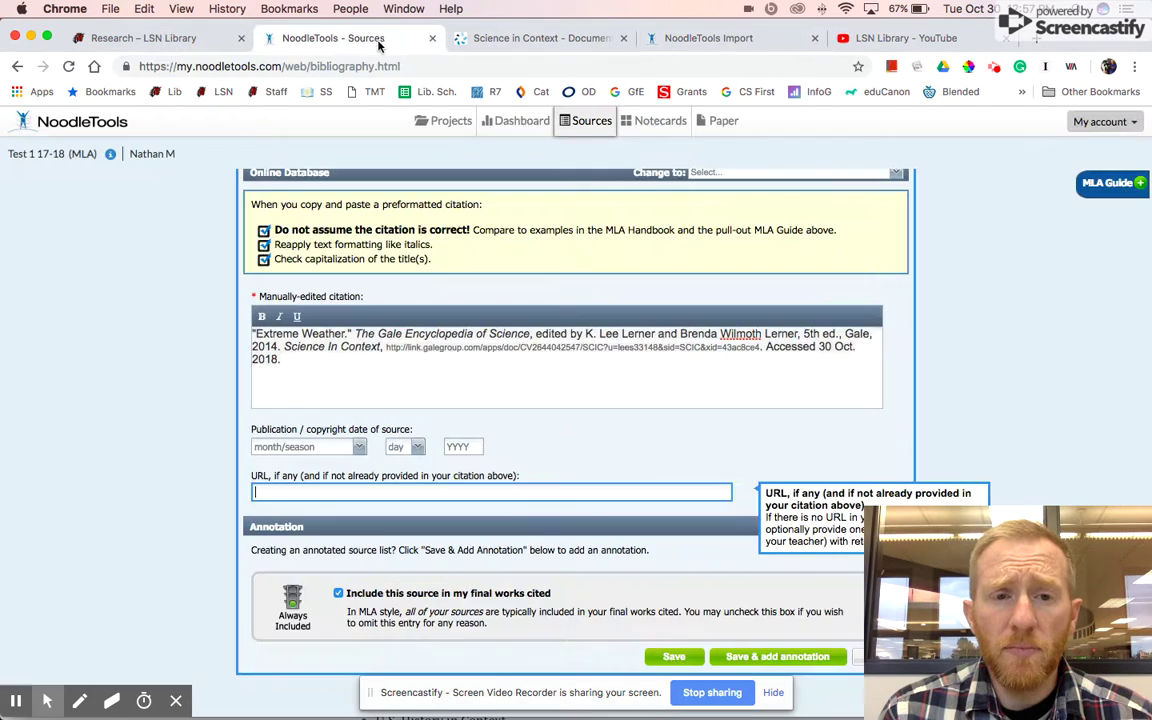
scroll(300, 155, up, 5)
click(570, 124)
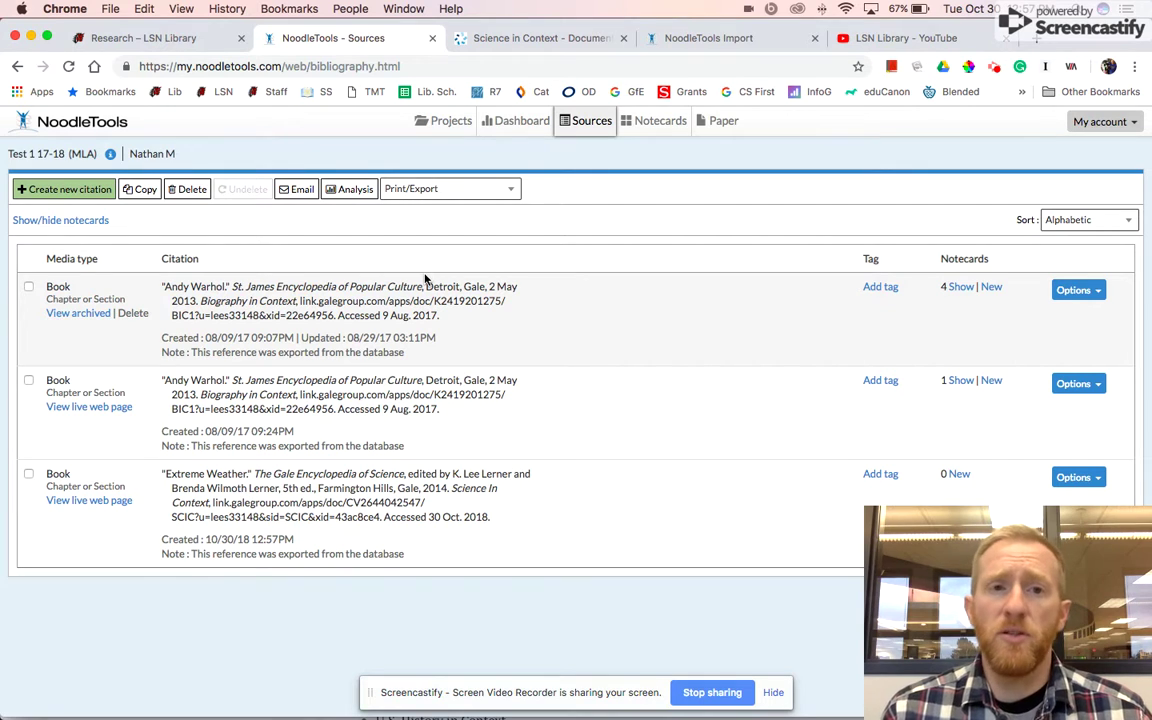
Step: Browse the LSN Library YouTube channel's Help videos, including the NoodleTool Log-In tutorial
click(191, 38)
mouse_move(309, 183)
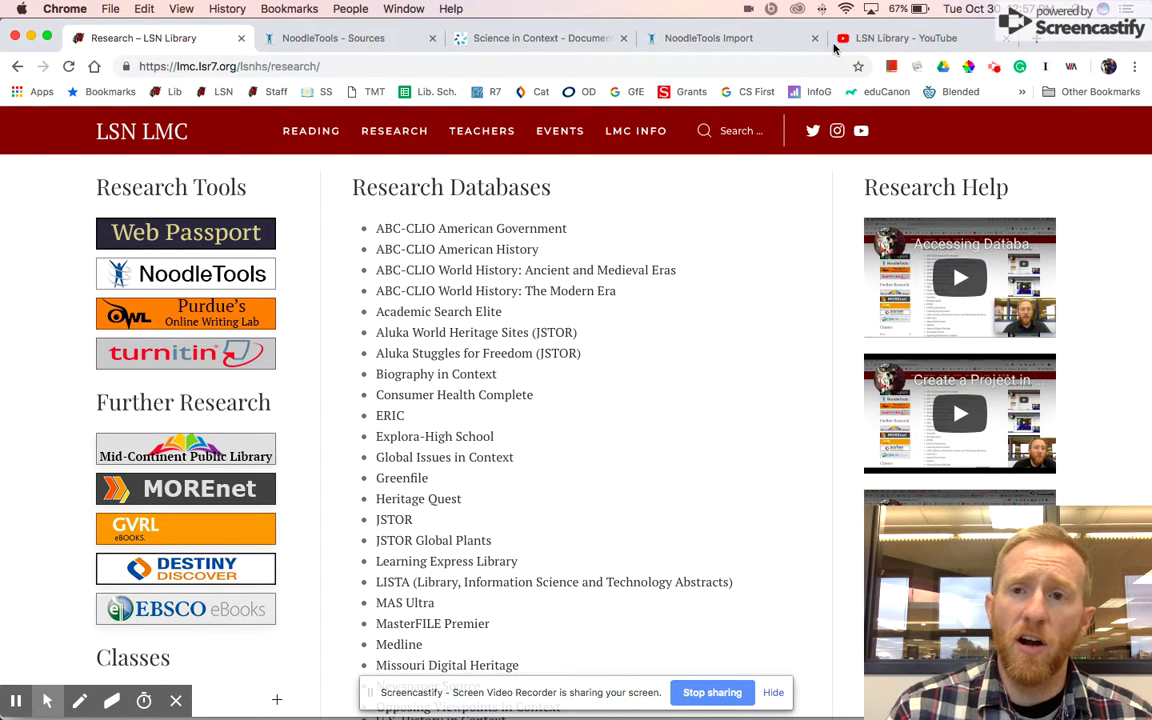
click(882, 40)
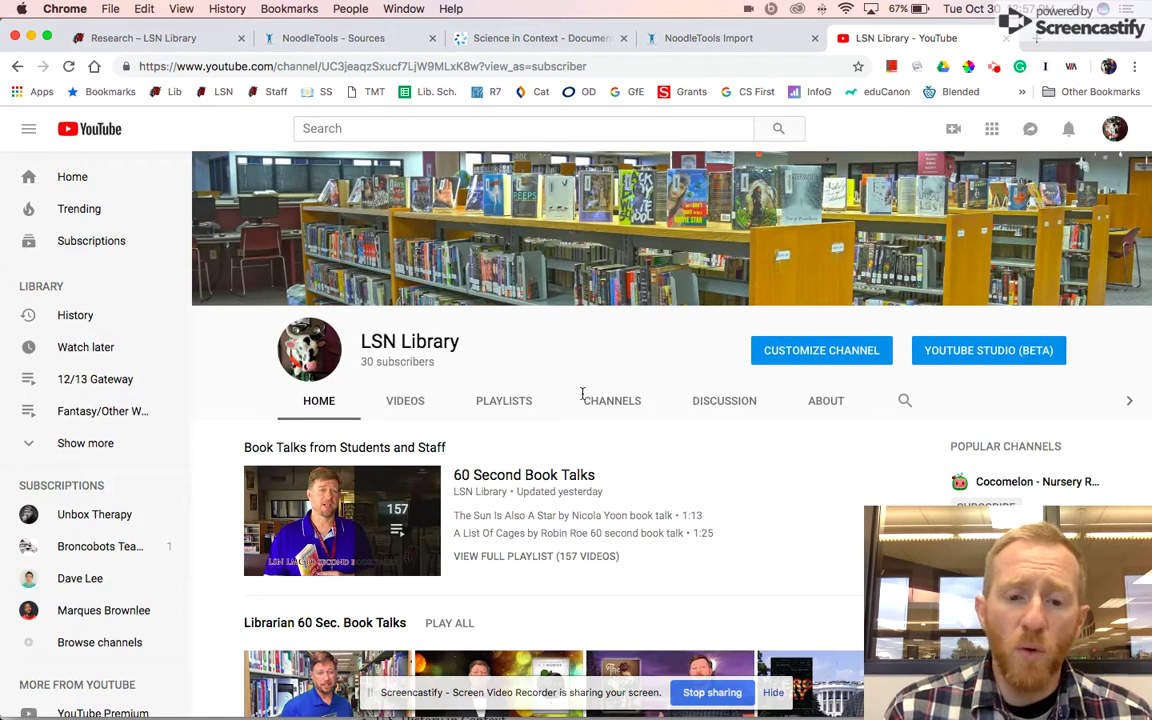
scroll(582, 393, down, 10)
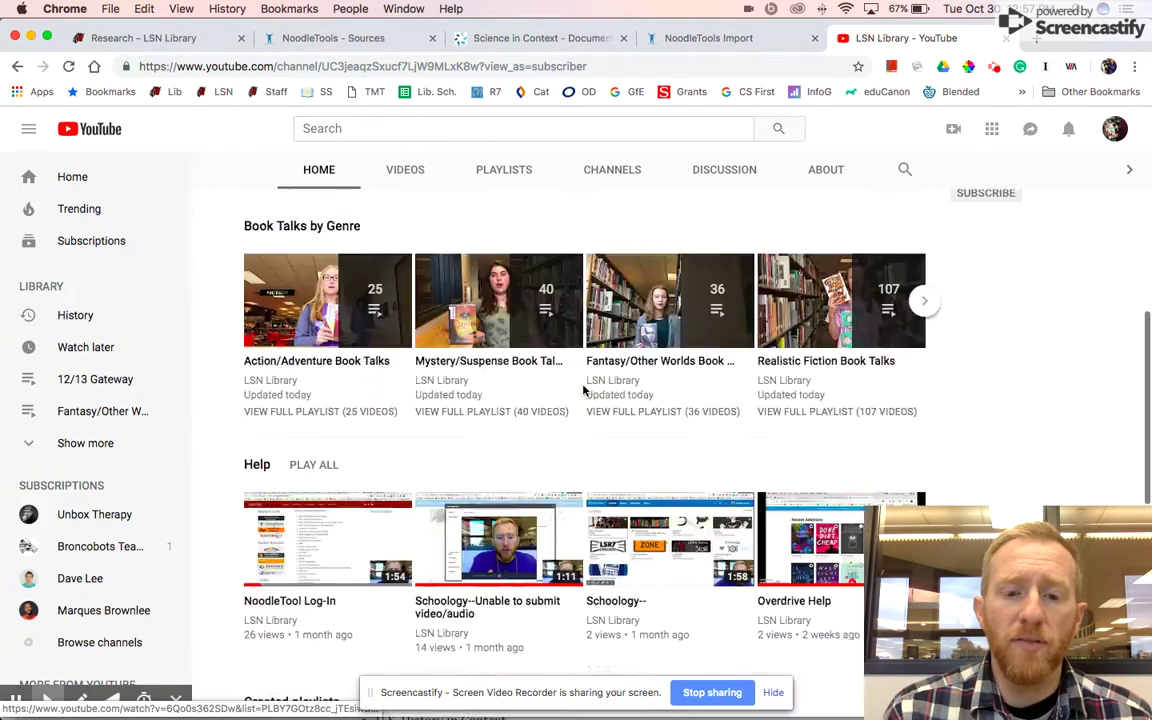
scroll(578, 370, down, 5)
scroll(572, 342, up, 1)
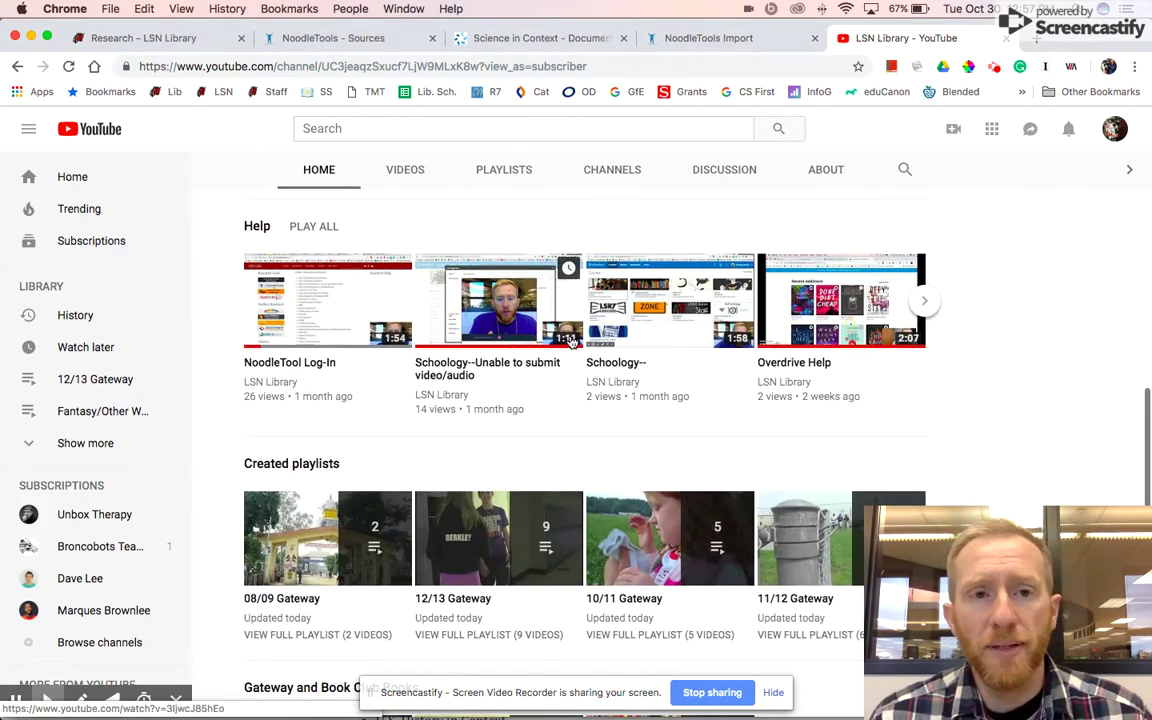